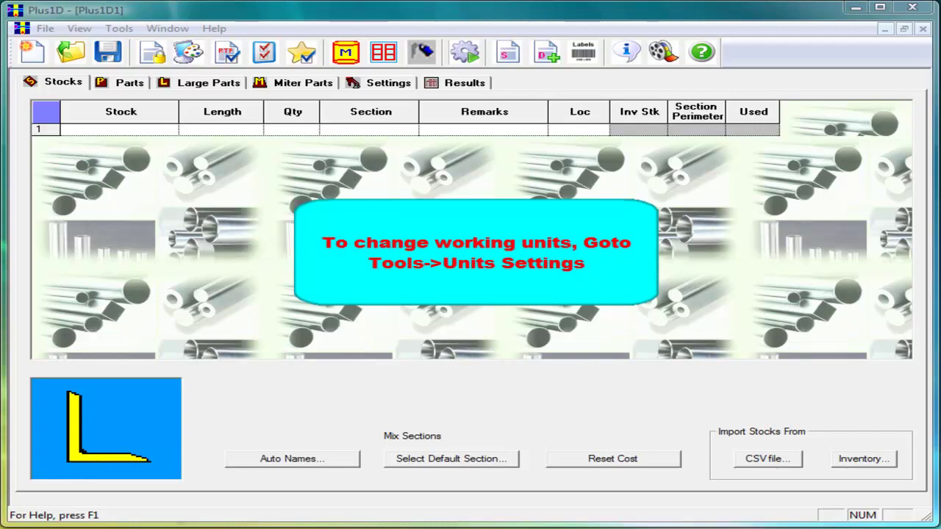
- In Unit Setting, compare the FPS and Custom options, then keep MKS (mm, kg) units
click(118, 28)
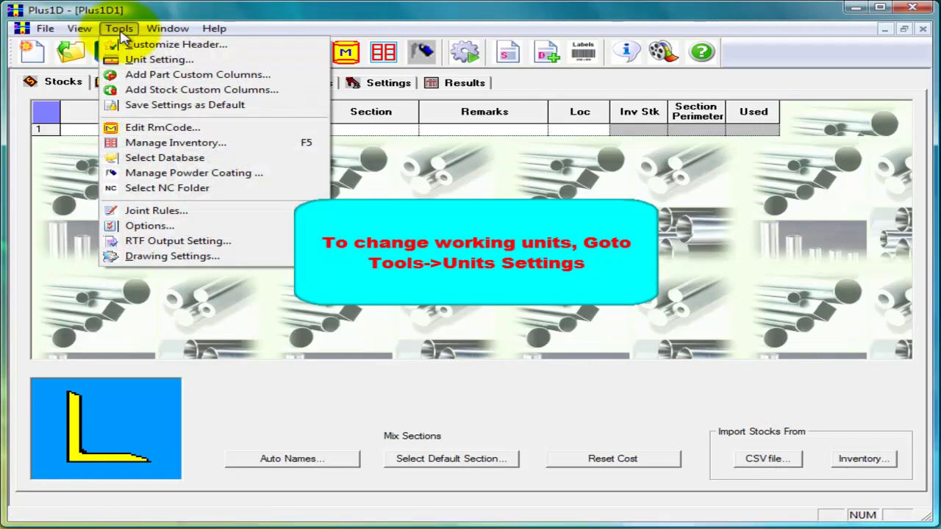
click(129, 59)
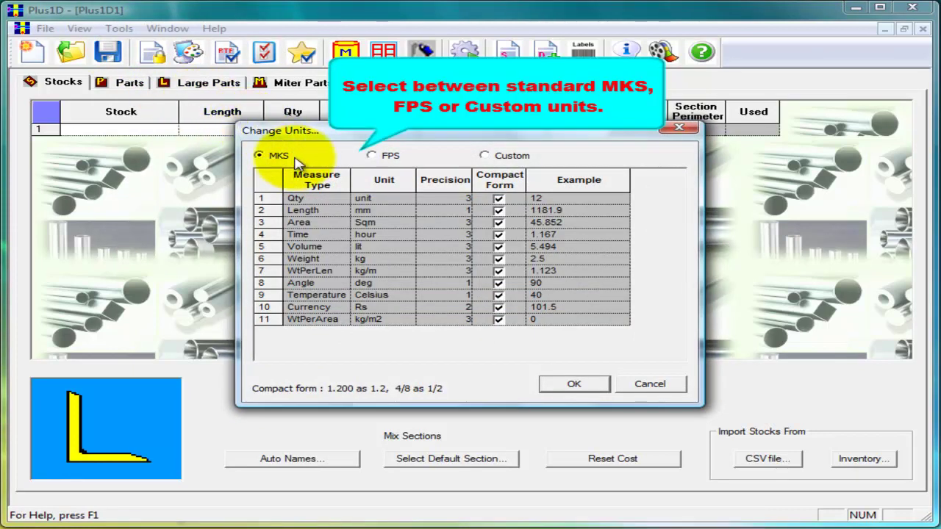
click(386, 157)
click(485, 155)
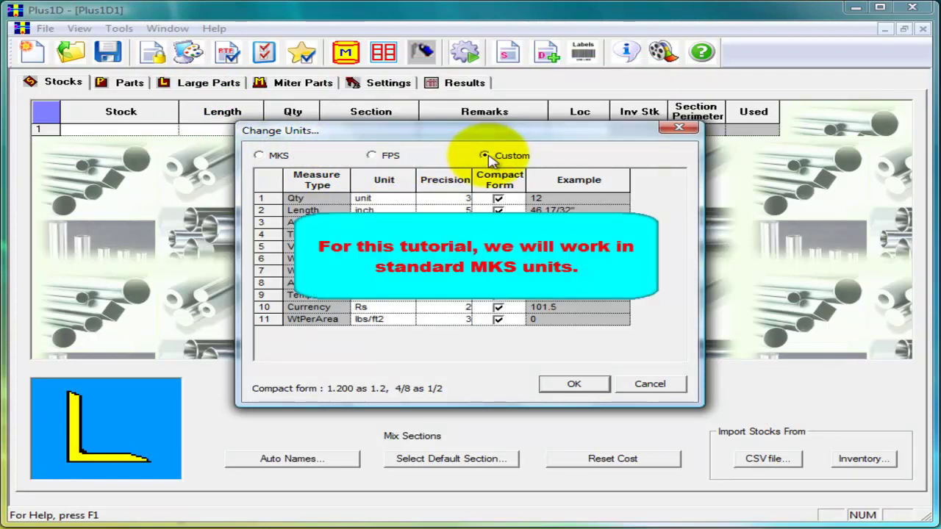
click(281, 155)
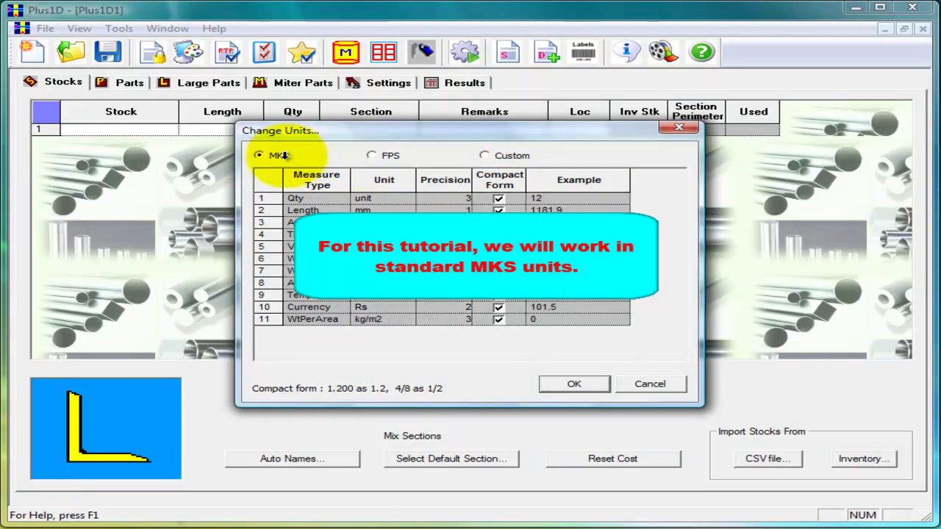
click(592, 391)
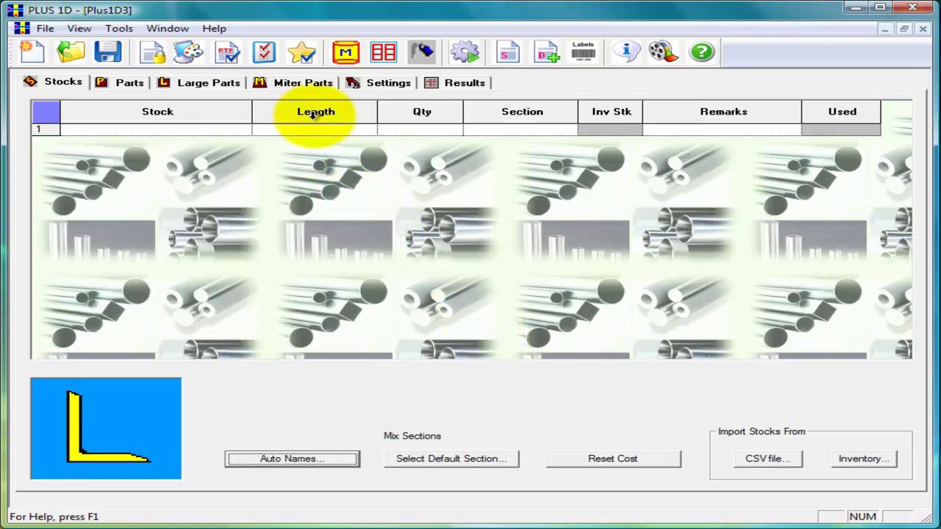
- Fill stock row 1 with length 6100, quantity 100 and section L 200X200X10 HT-ASTM
click(317, 136)
text(6100)
key(Tab)
text(100)
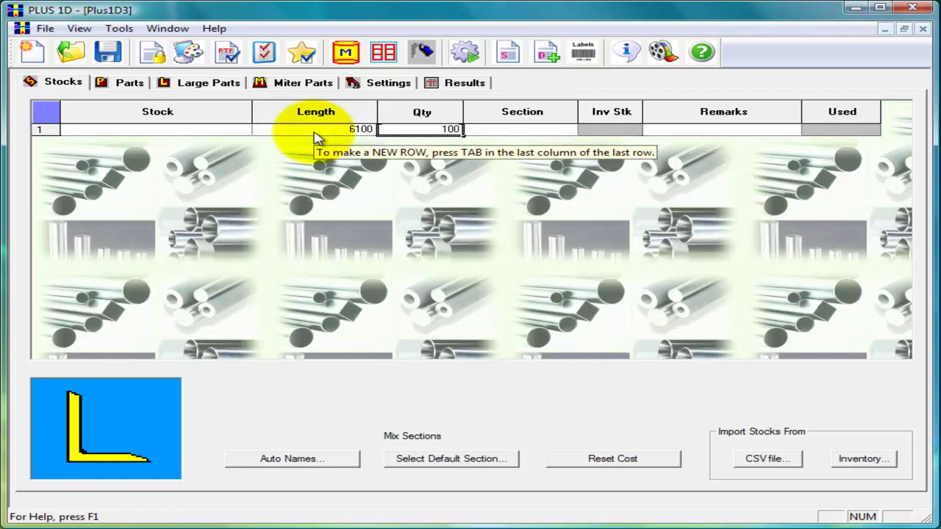
key(Tab)
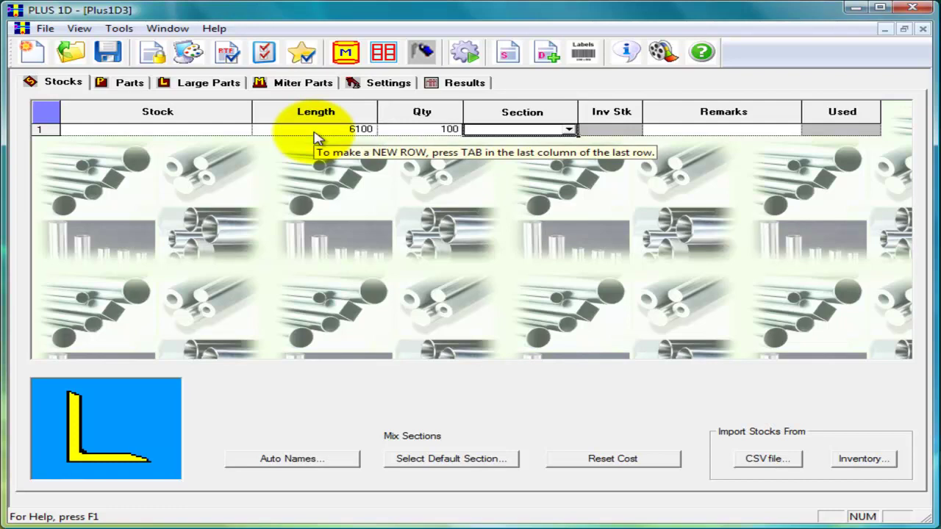
click(570, 131)
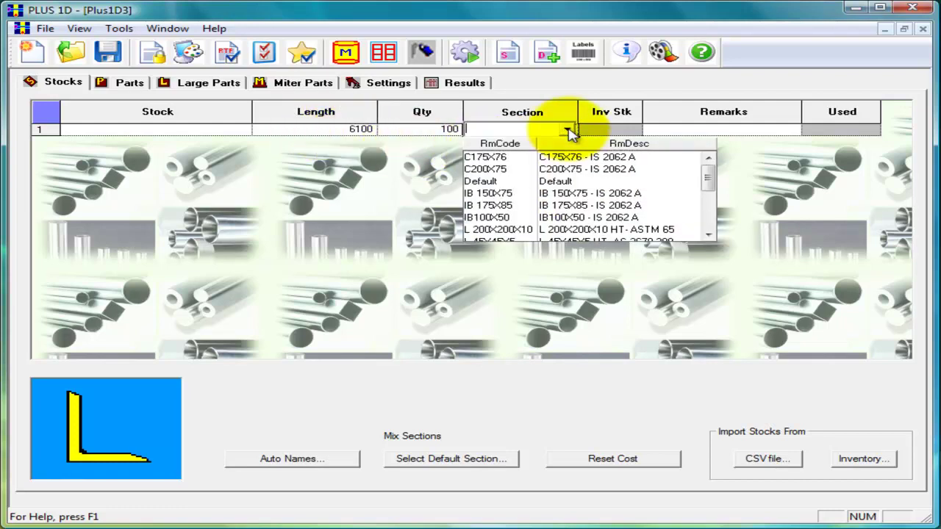
click(568, 230)
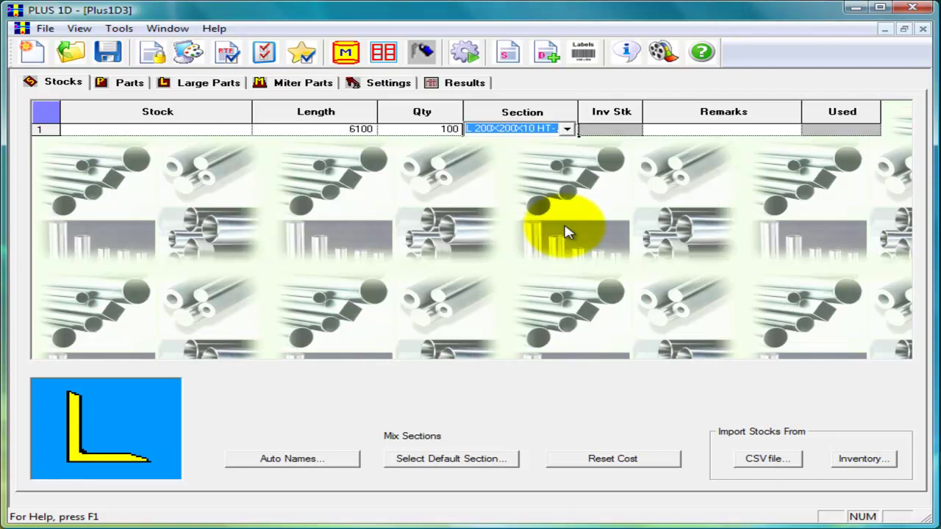
key(Tab)
key(Tab)
key(Tab)
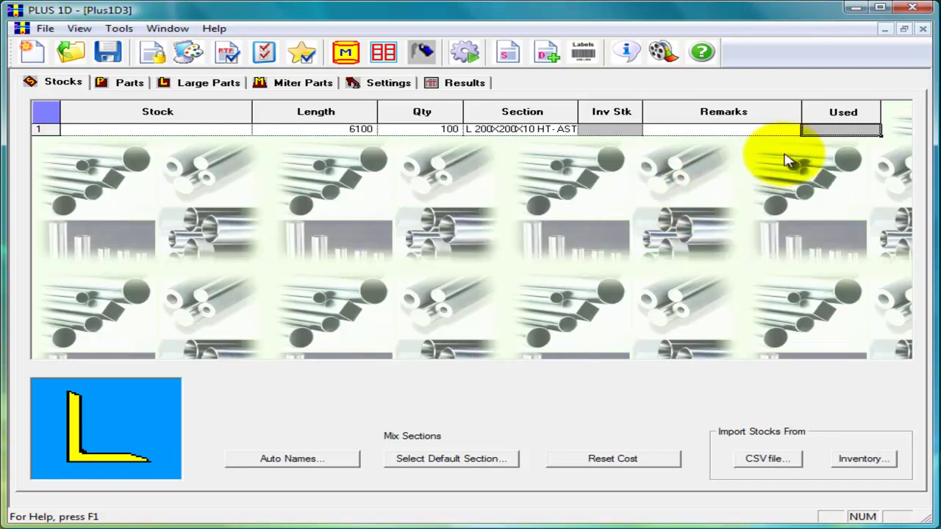
- Append stock row 2 with length 6100 and section L150X150X15, then auto-name both stocks
right_click(813, 136)
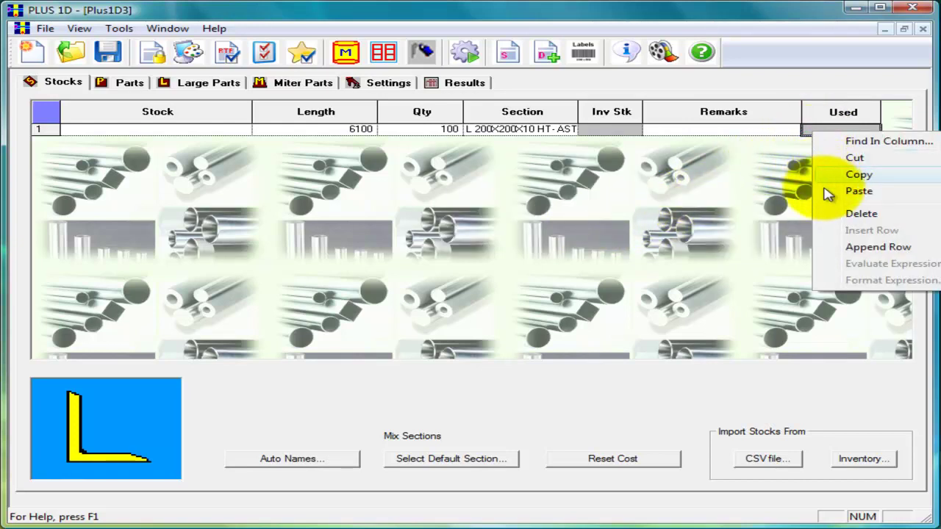
click(842, 248)
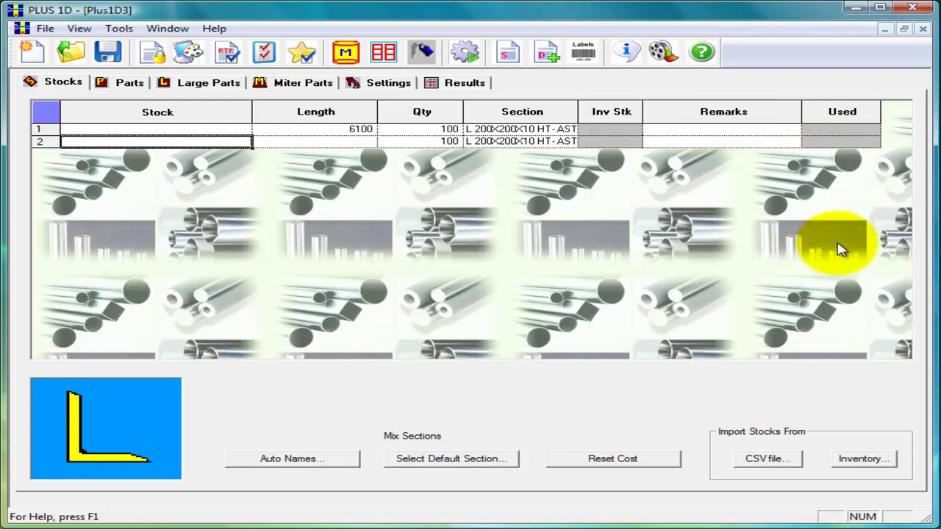
key(Tab)
text(6100)
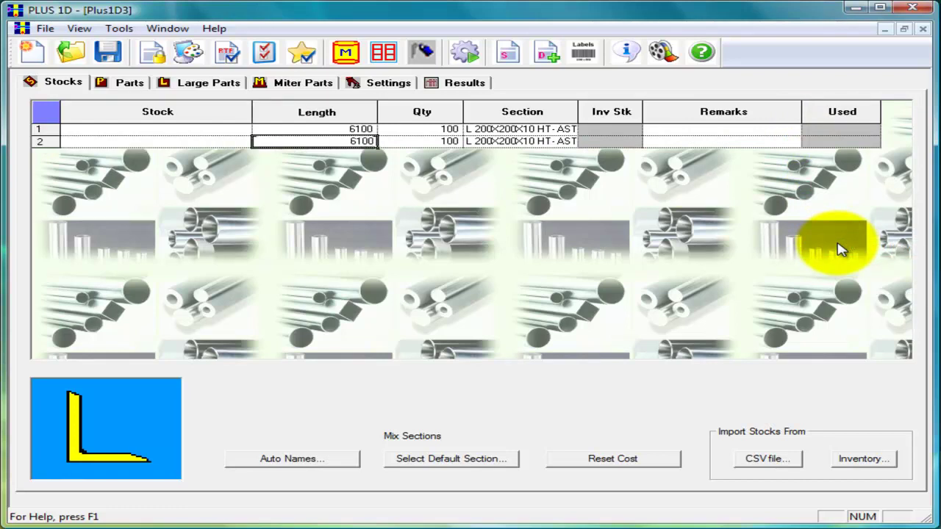
key(Tab)
key(Tab)
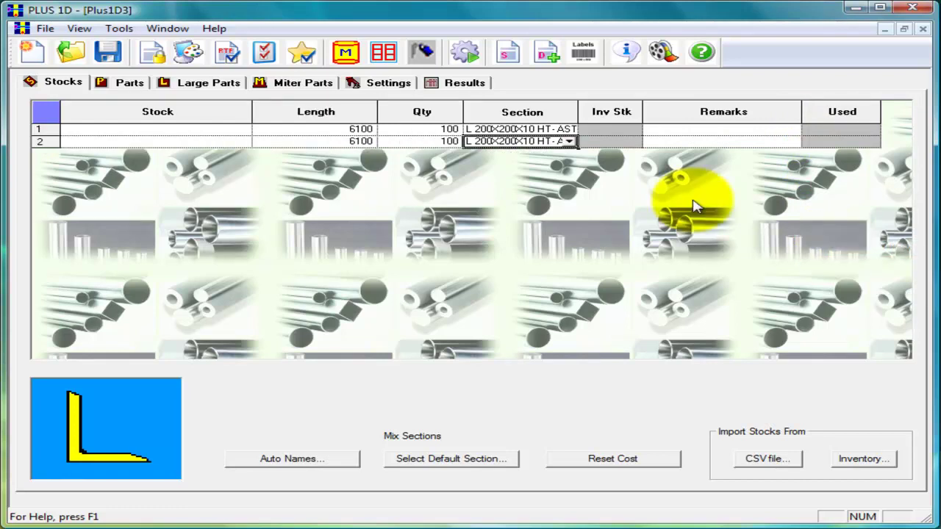
click(572, 143)
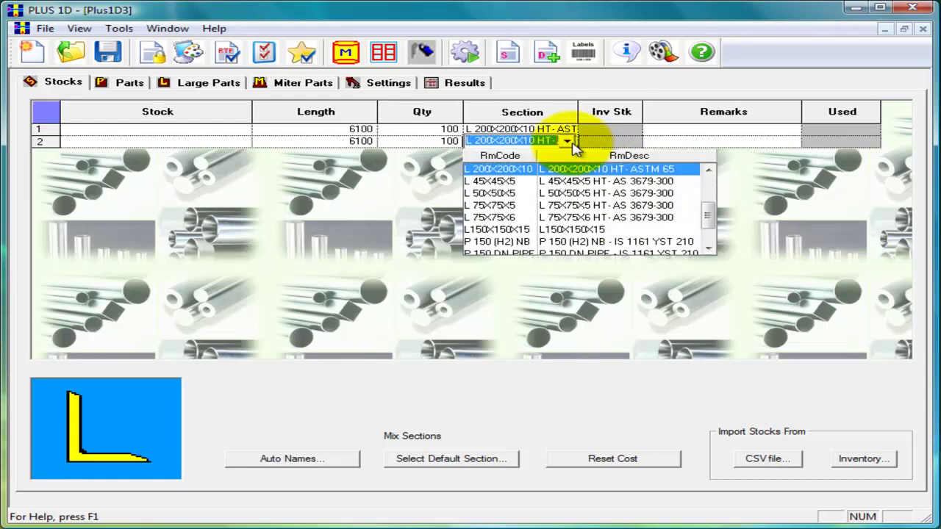
click(555, 231)
key(Tab)
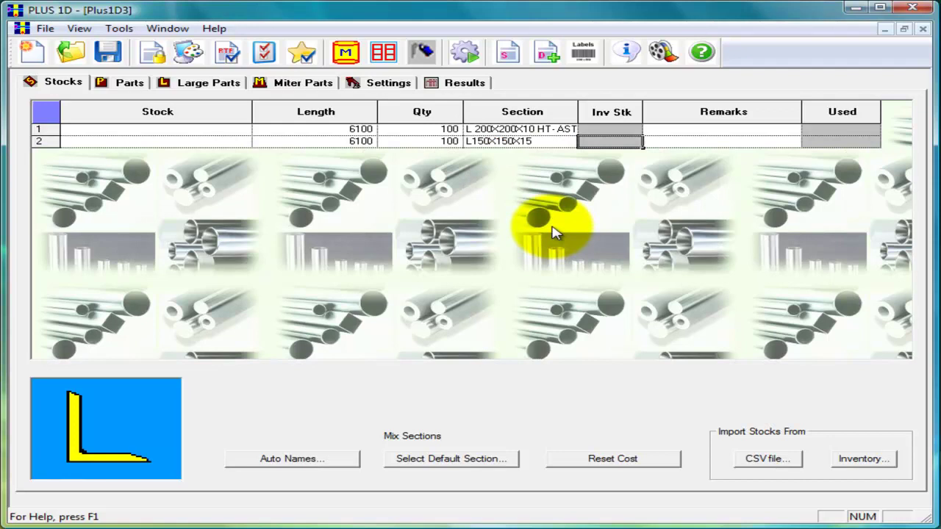
click(340, 457)
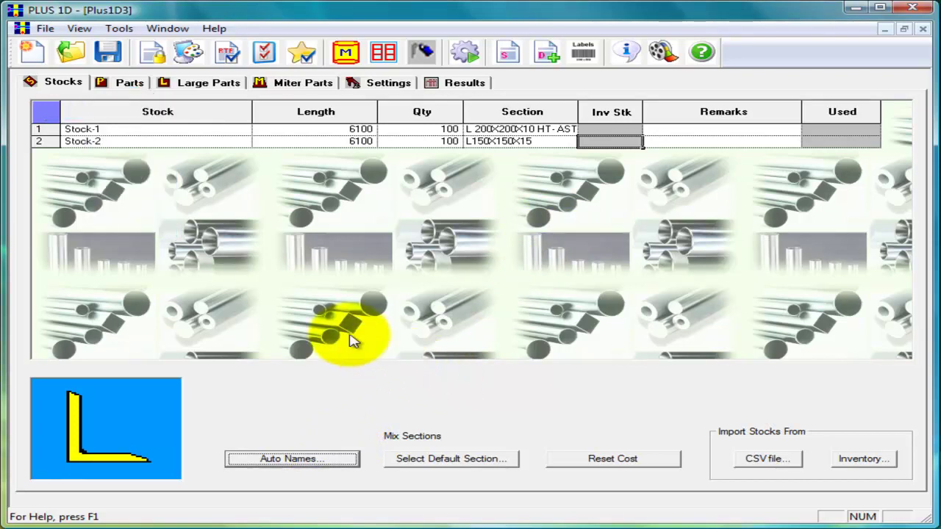
- Enter part 1 in the Parts list: length 1200, quantity 2, section L 200X200X10 HT-ASTM 65
click(127, 84)
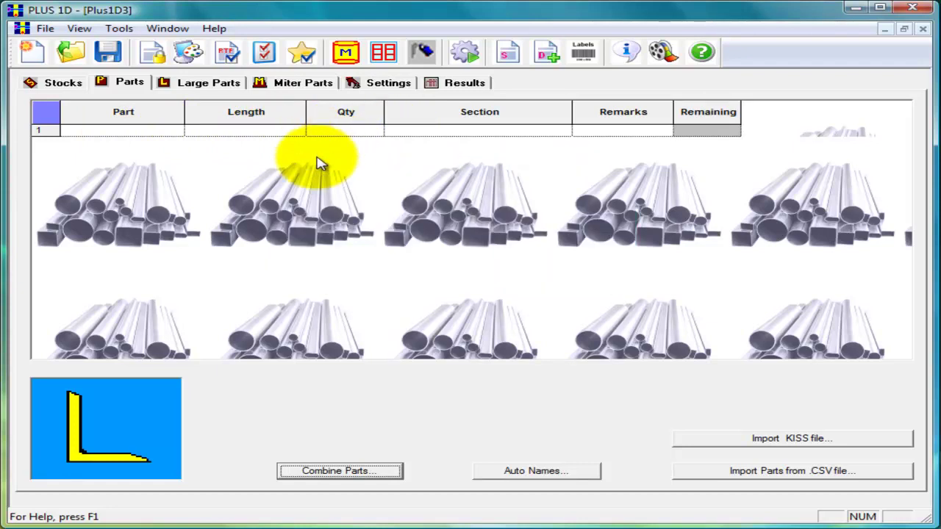
click(150, 133)
text(1)
key(Tab)
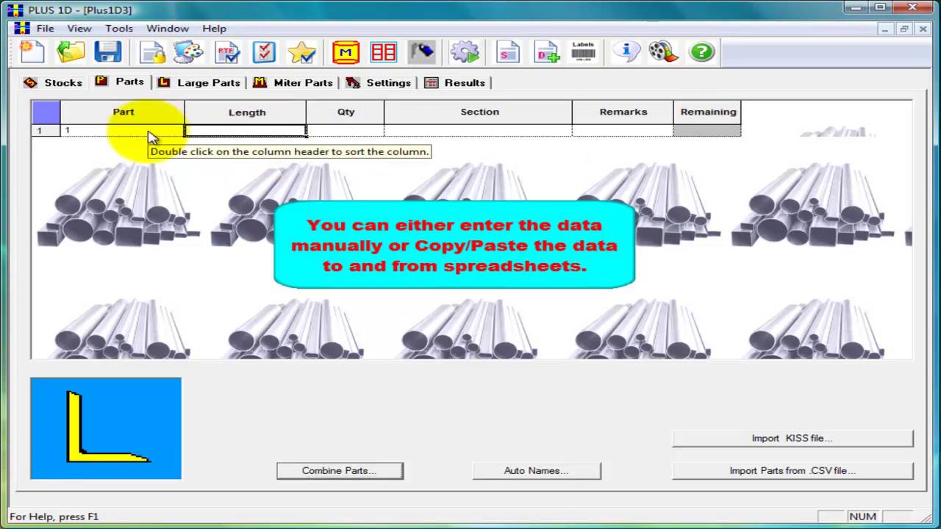
text(1200)
key(Tab)
text(2)
key(Tab)
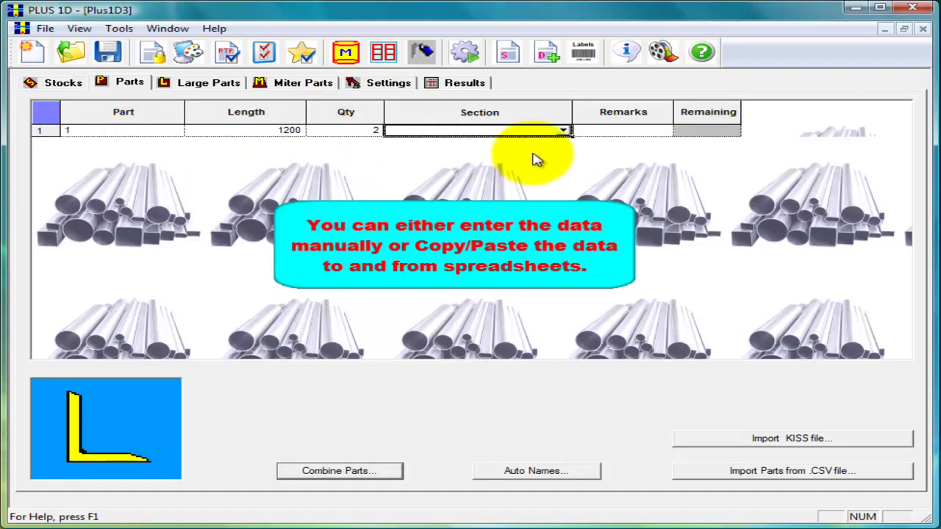
click(563, 130)
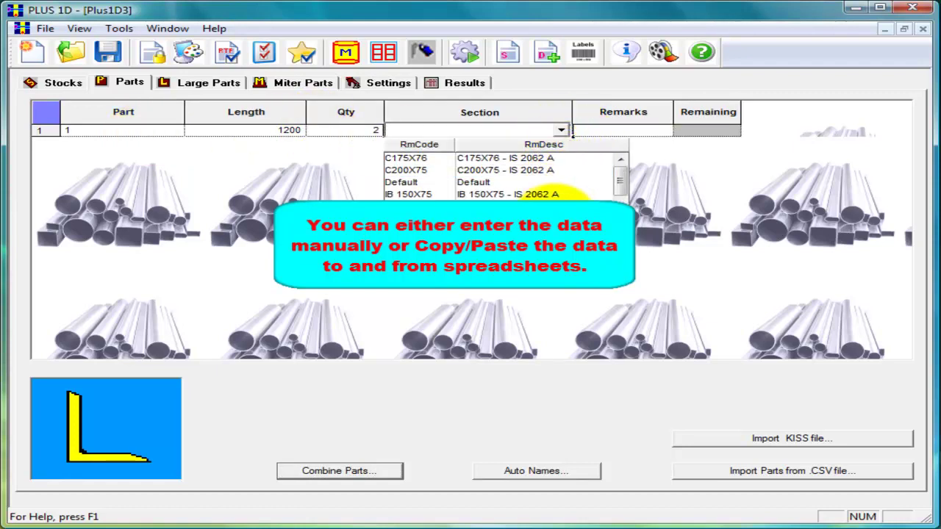
click(557, 194)
key(Tab)
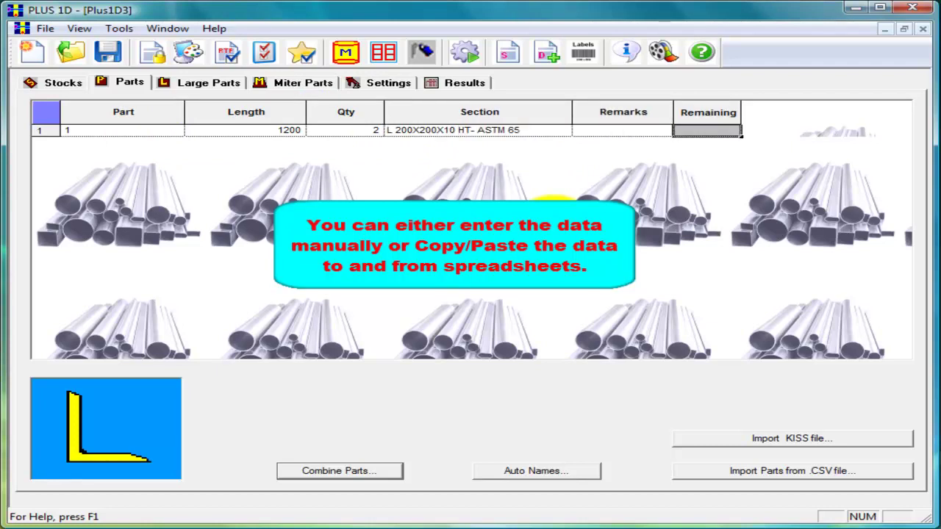
- Add part 2 with length 940
key(Tab)
text(2)
key(Tab)
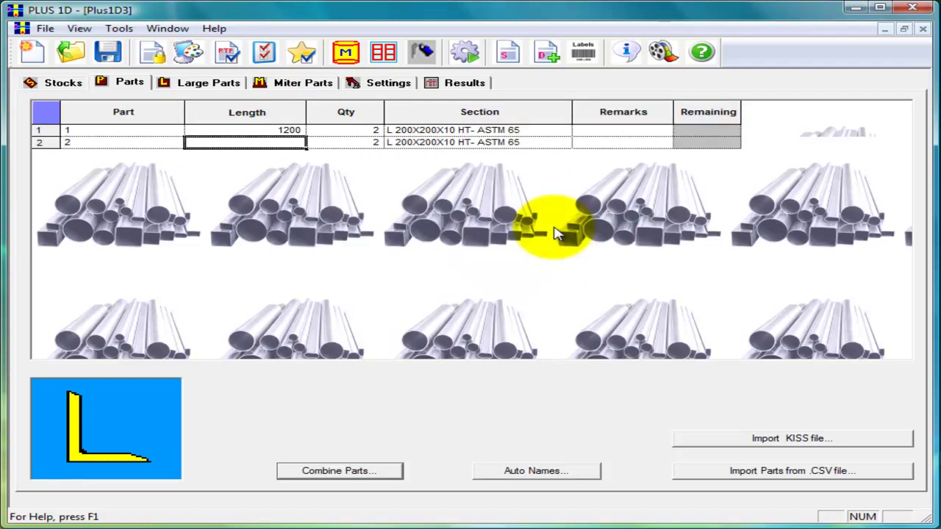
text(940)
key(Tab)
key(Tab)
key(Tab)
key(Tab)
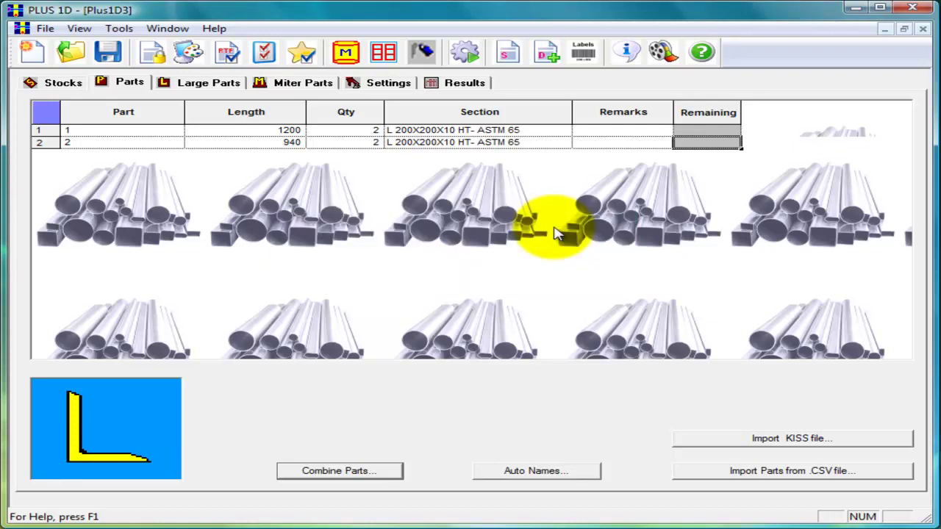
- Paste the remaining parts copied from the Excel spreadsheet into rows 3–11
key(alt+Tab)
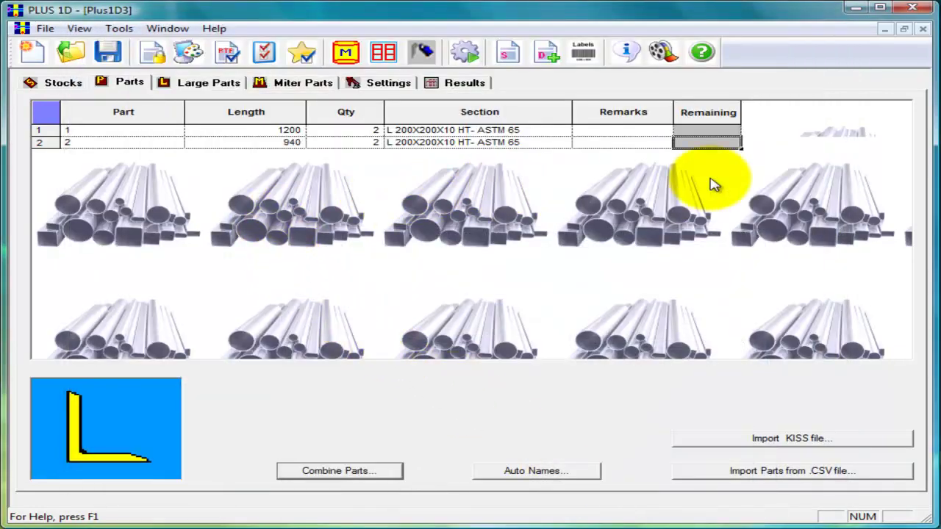
key(Tab)
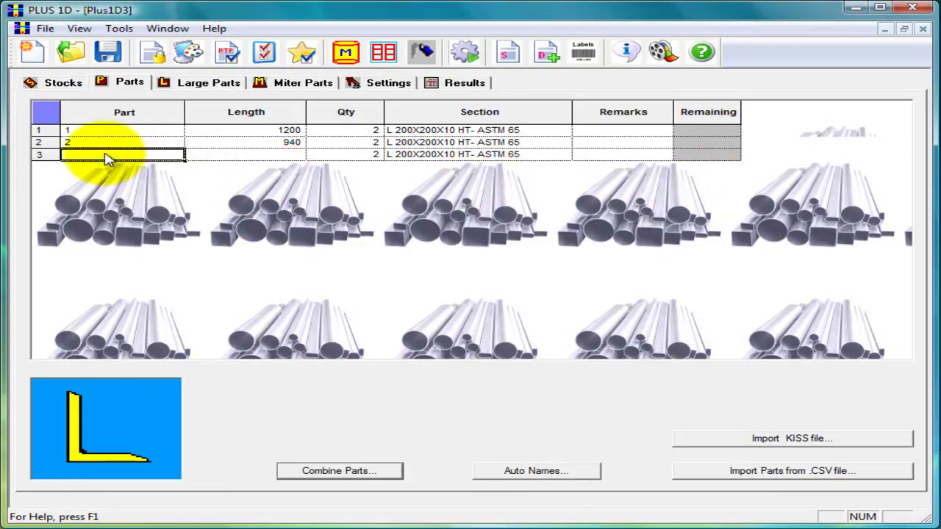
drag(107, 160, 419, 165)
right_click(438, 156)
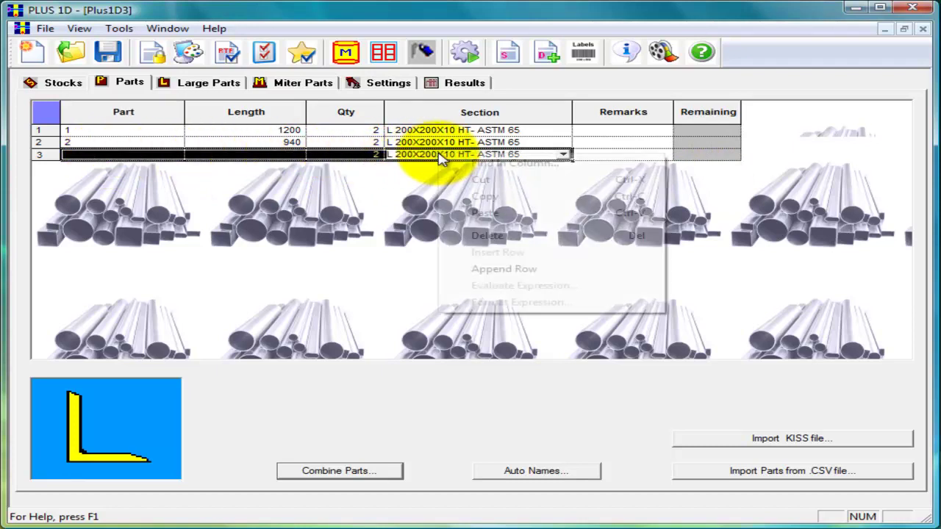
click(484, 213)
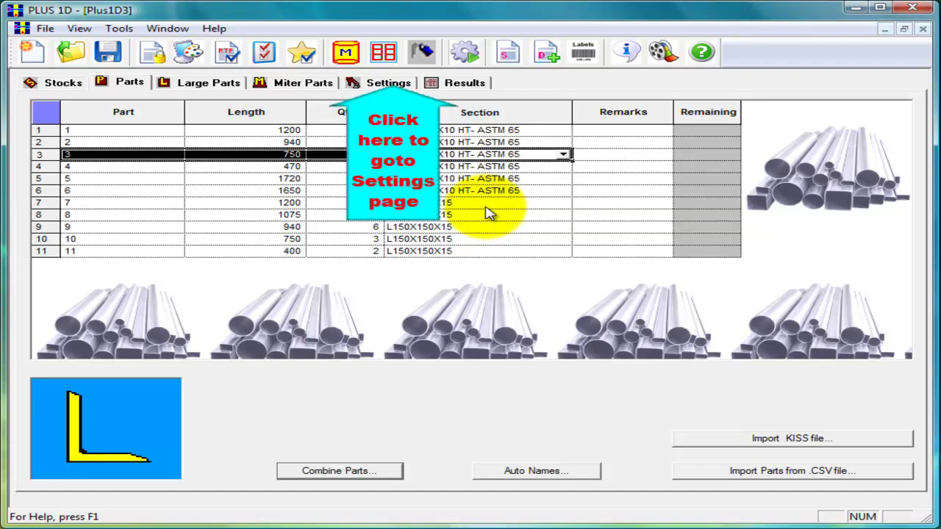
- In Settings, set the project to NT-01 and the job to 1001
click(369, 84)
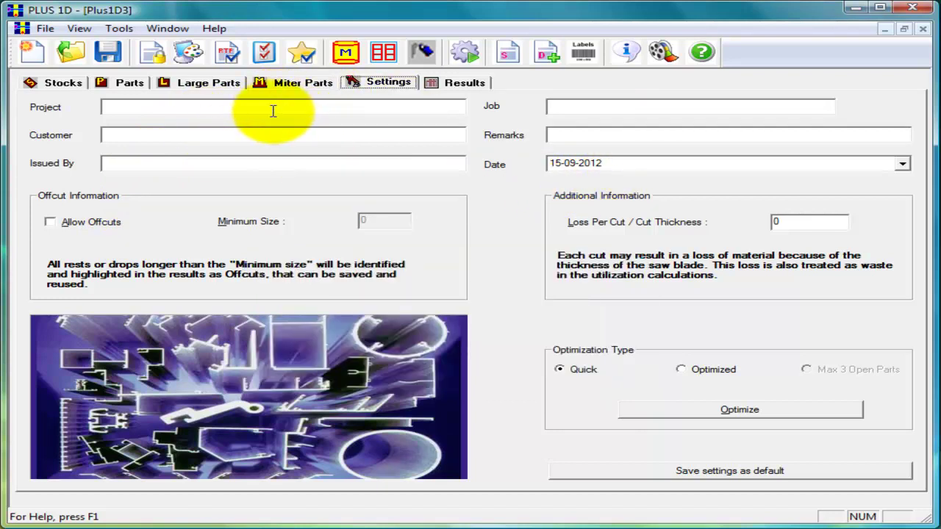
click(270, 111)
text(NT-)
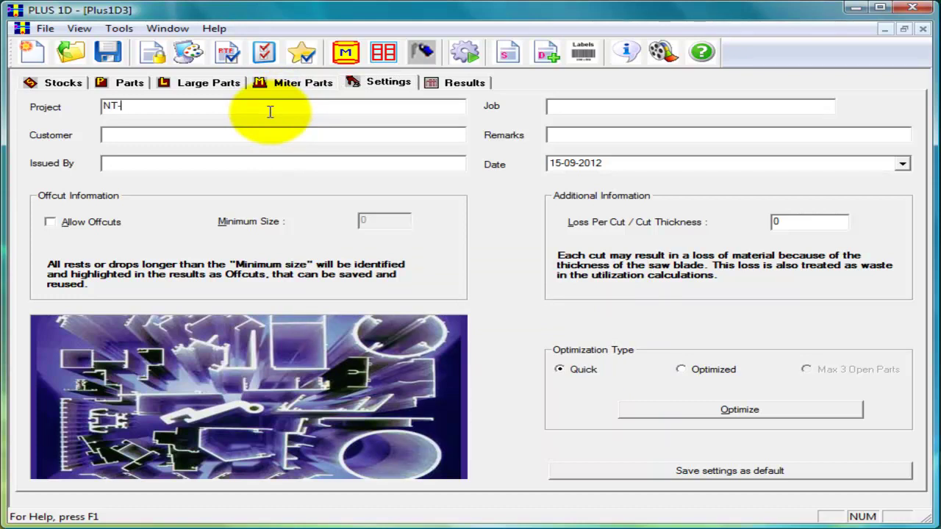
text(01)
key(Tab)
text(1)
text(1)
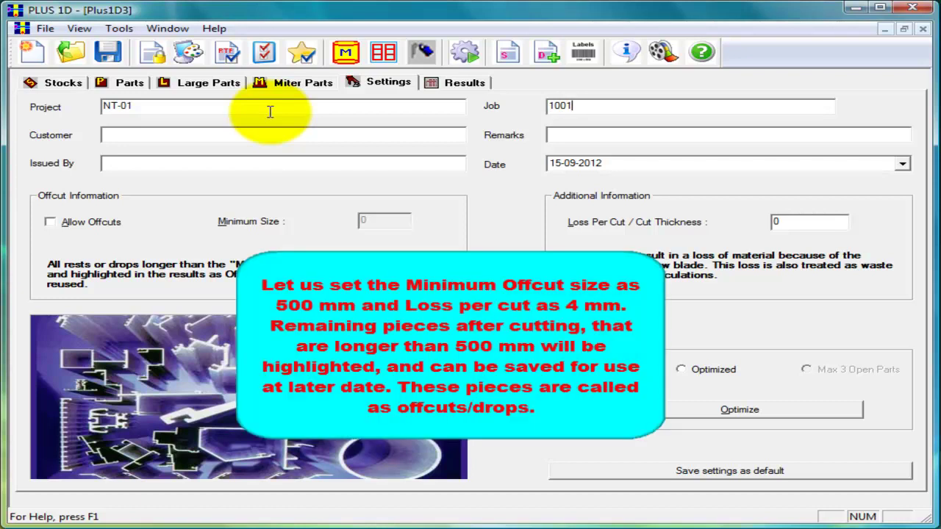
- Allow offcuts and set the minimum offcut size to 500
click(50, 221)
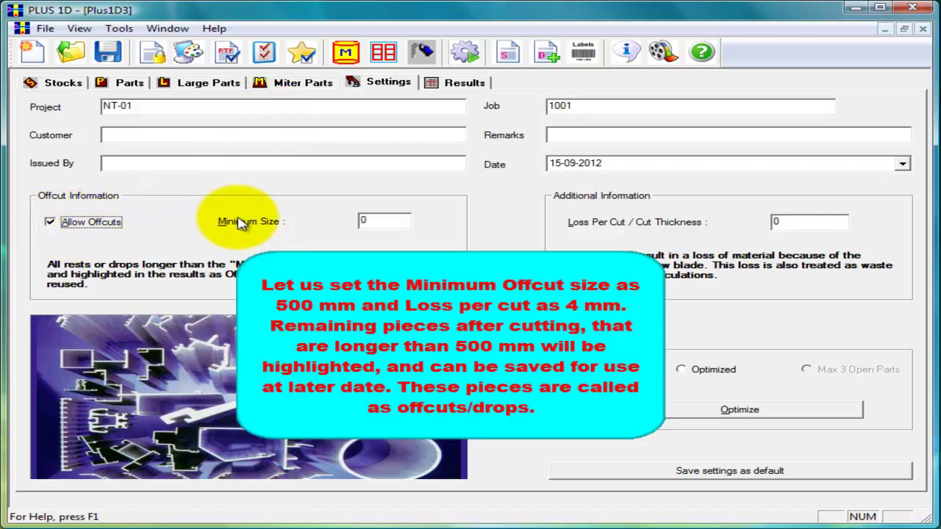
double_click(361, 221)
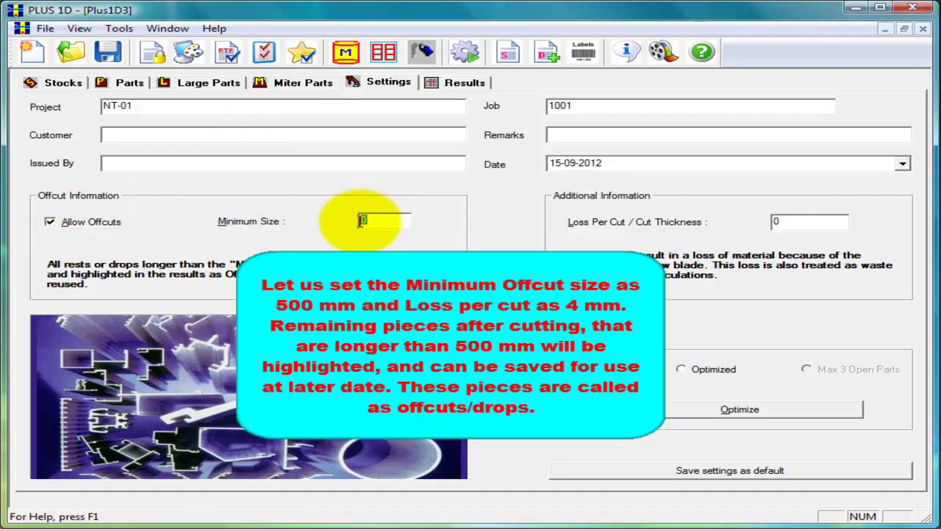
text(500)
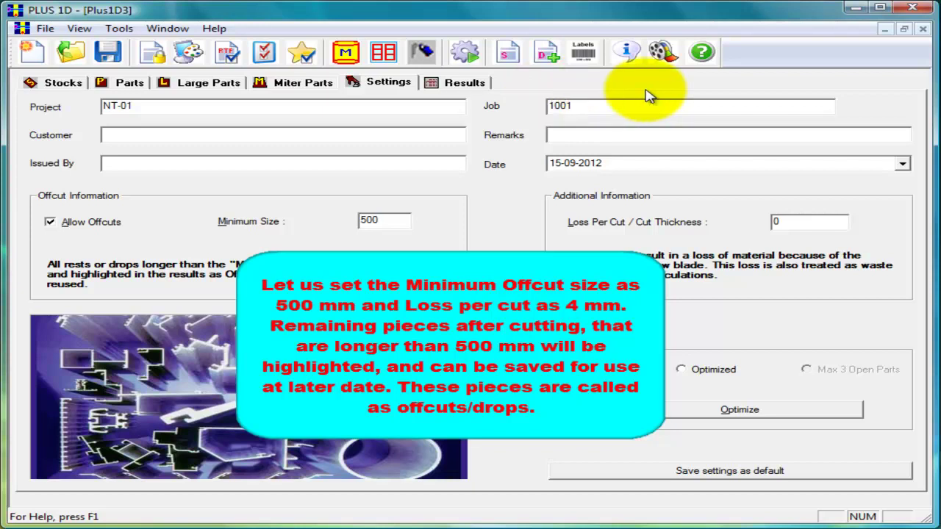
- Enter 4 as the loss per cut
click(775, 222)
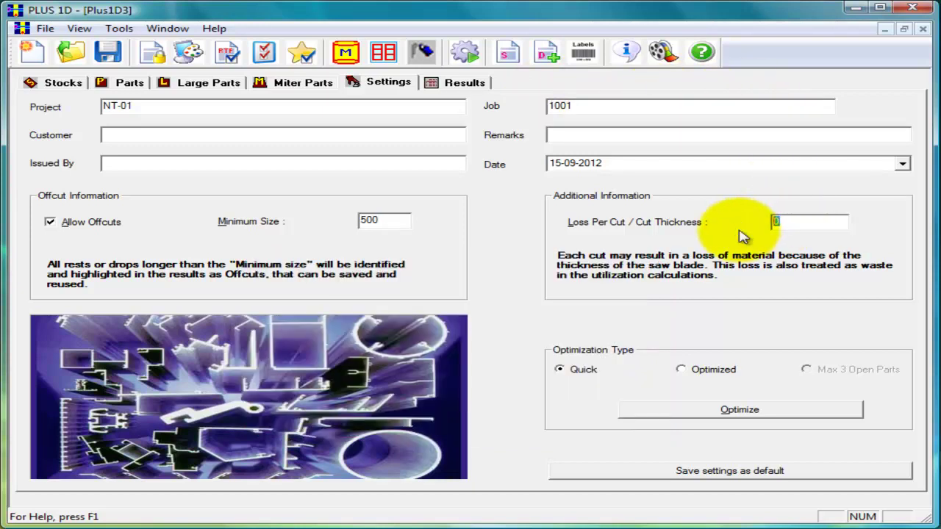
text(4)
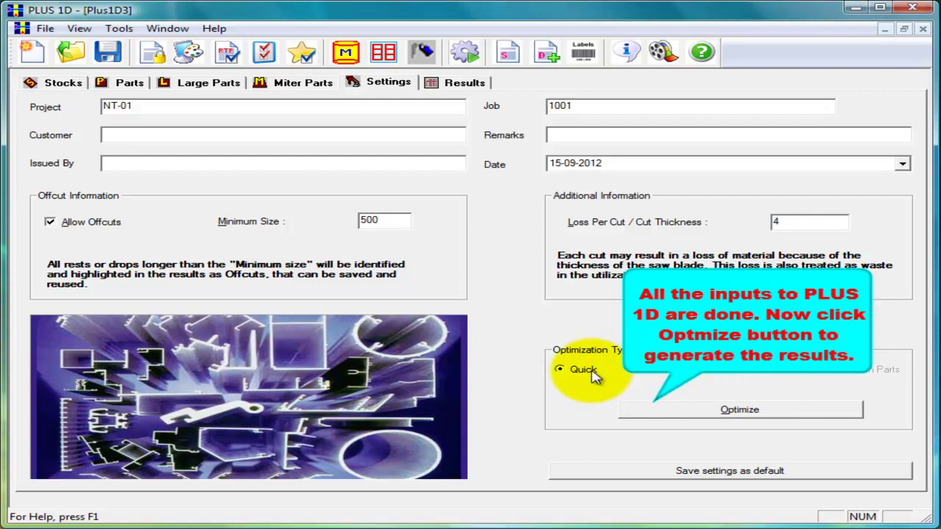
- Run Quick optimization and review the six resulting cutting layouts
click(718, 413)
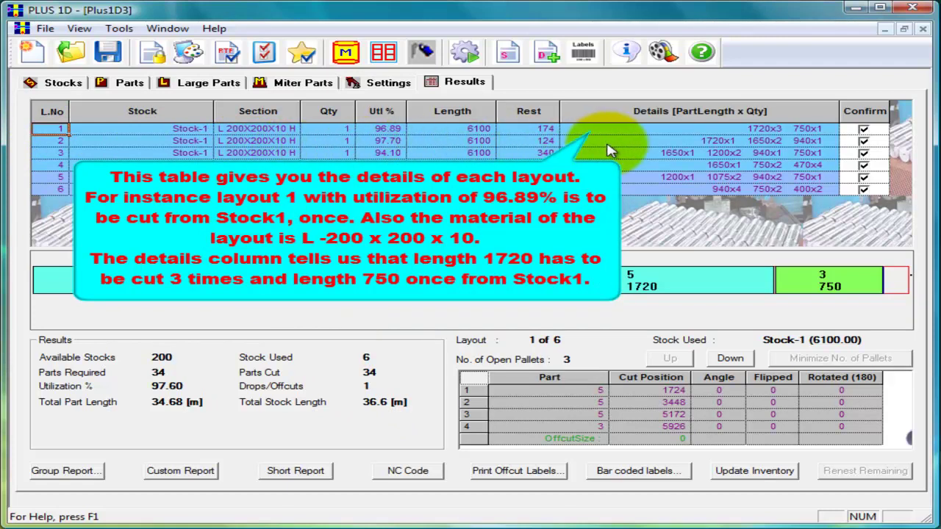
mouse_move(611, 151)
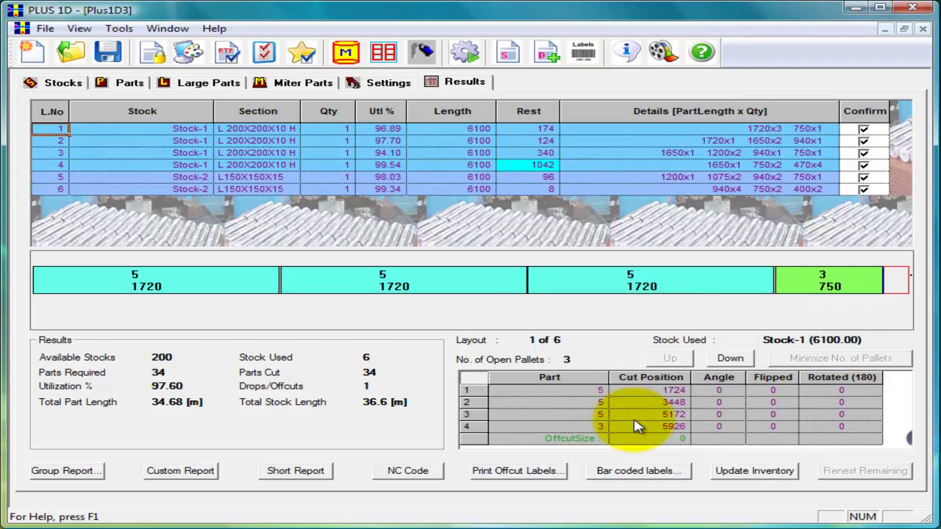
- Open layout 4 and locate its 1042 offcut at the end of the cut list
click(523, 168)
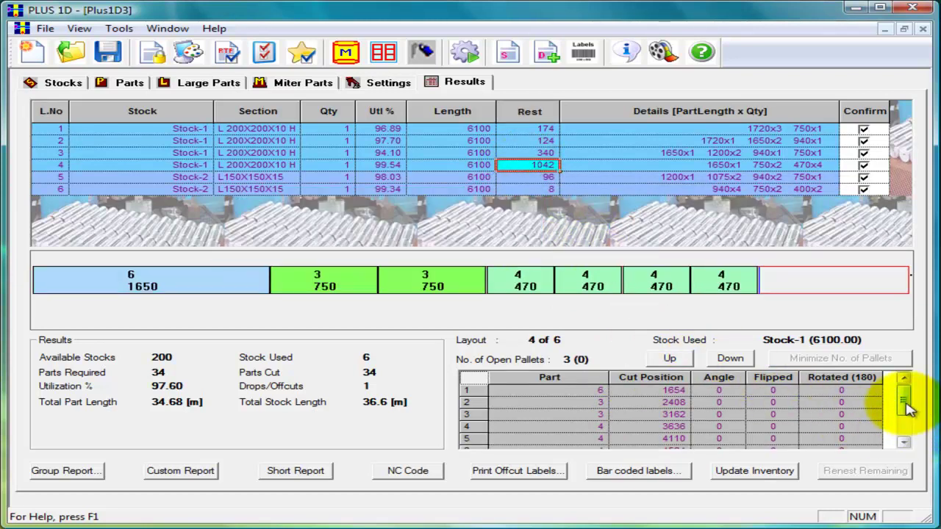
drag(906, 408, 902, 436)
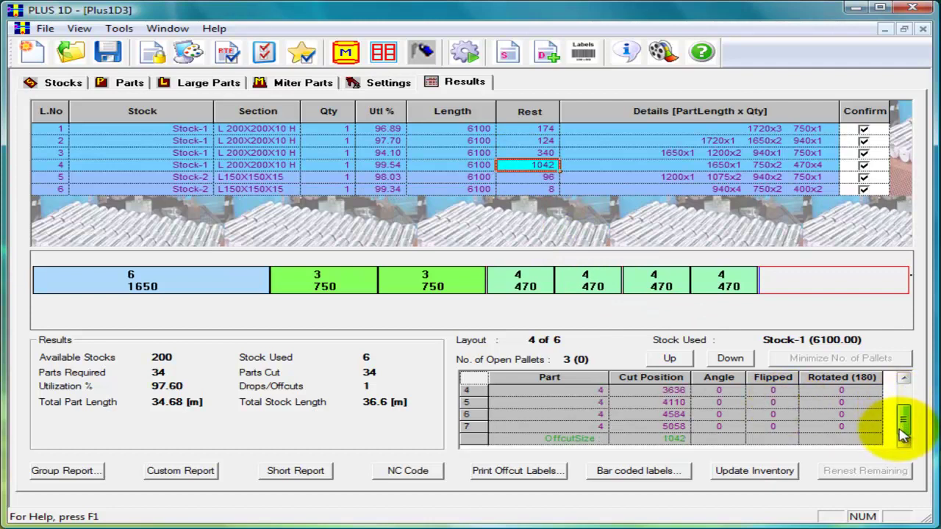
click(652, 440)
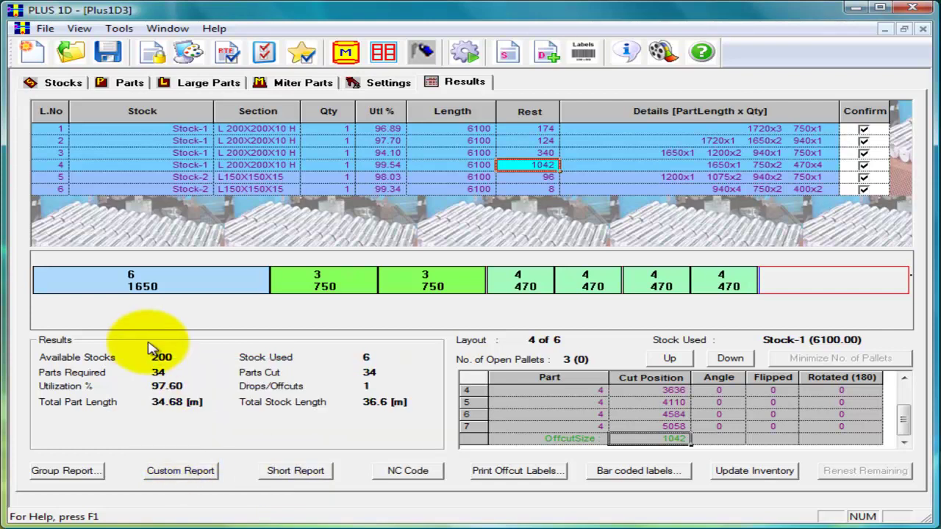
- Check the Stocks Used column (4 and 2), then confirm all parts show 0 remaining
click(63, 84)
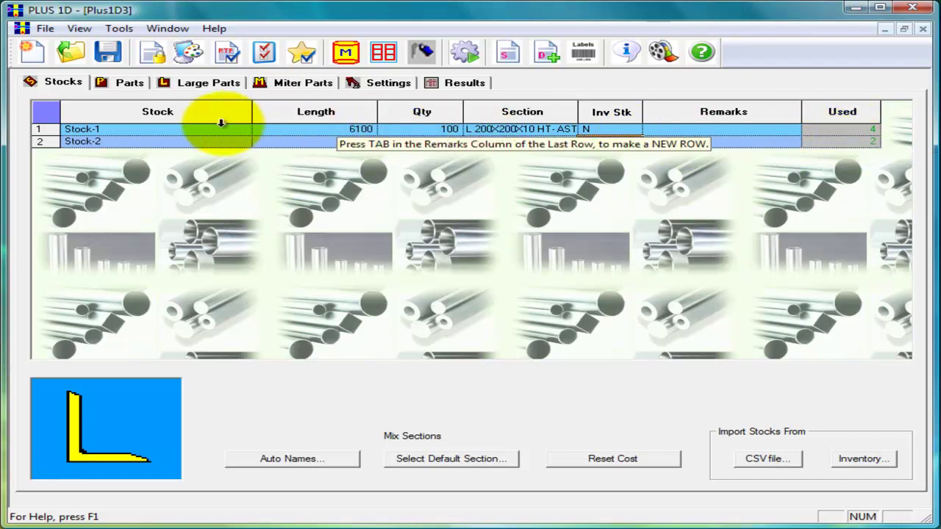
click(132, 86)
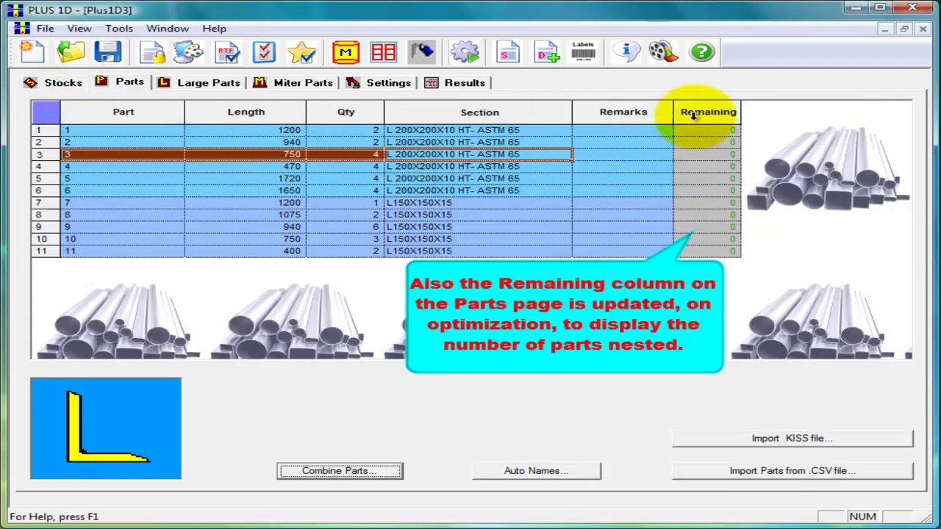